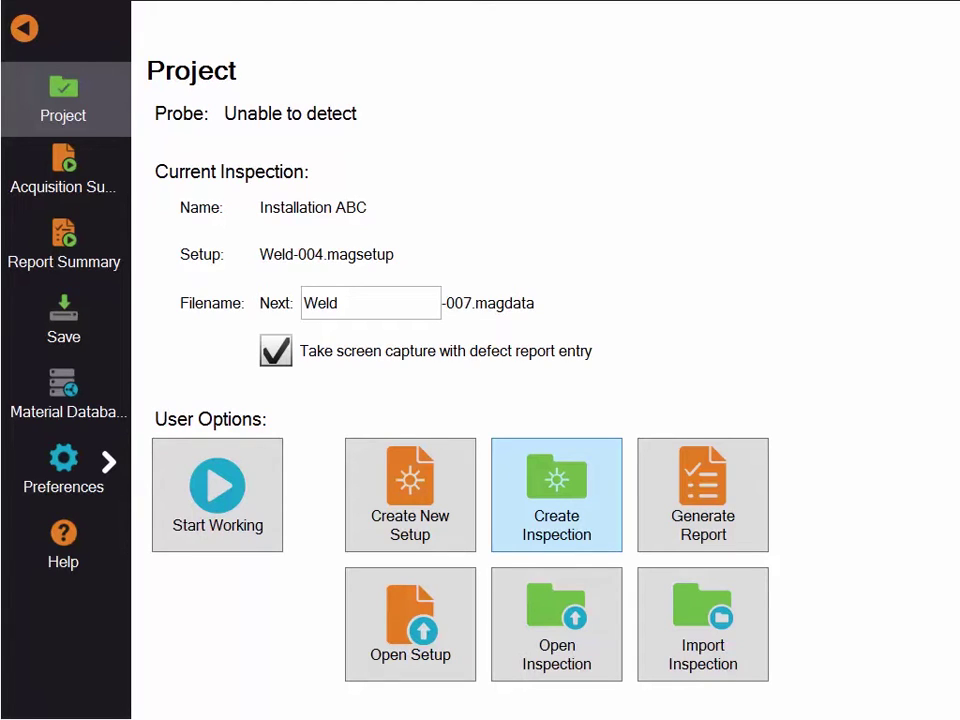
Permanently delete the JOB ABC inspection from the list of saved inspections and close the list without opening one
left_click(530, 592)
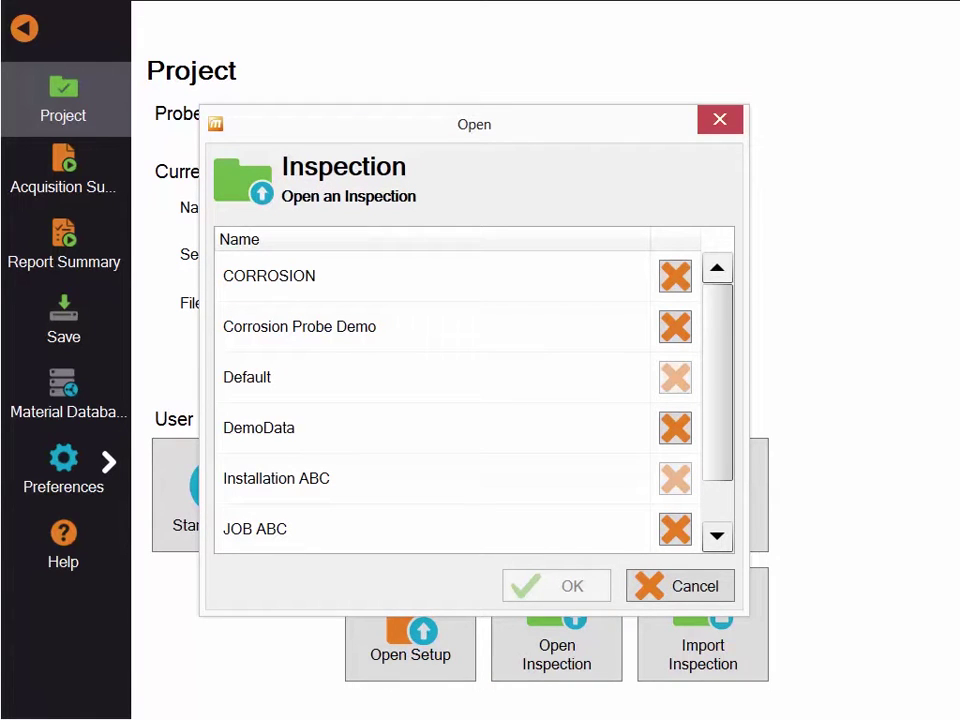
mouse_move(726, 368)
left_mouse_down()
mouse_move(724, 444)
mouse_move(730, 333)
left_mouse_up()
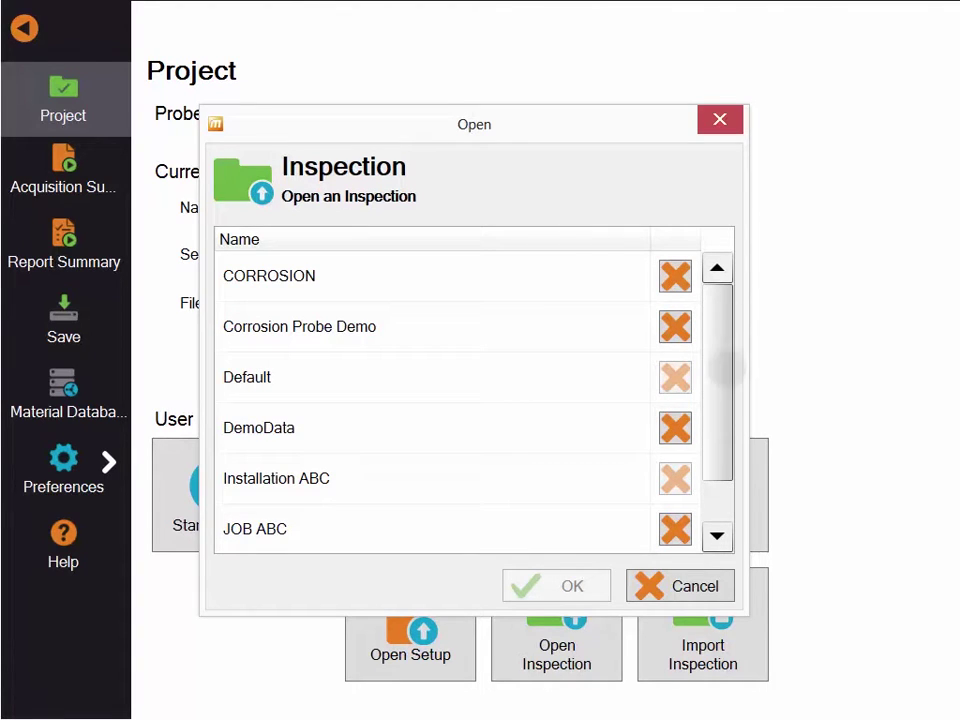
left_click_drag(726, 380, 726, 420)
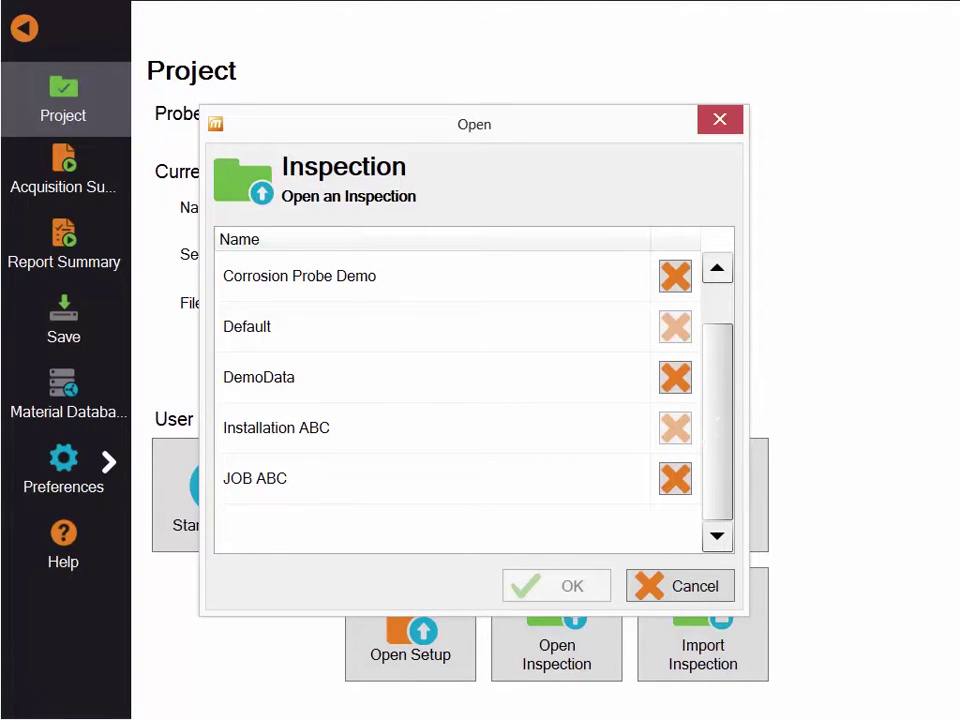
left_click(347, 424)
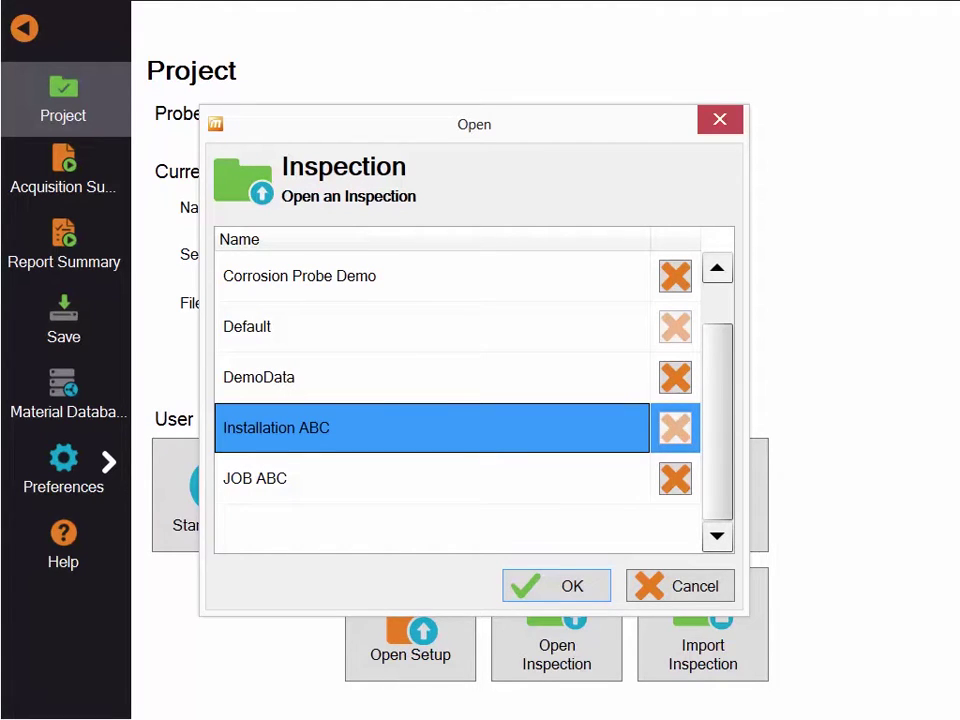
left_click_drag(726, 366, 726, 326)
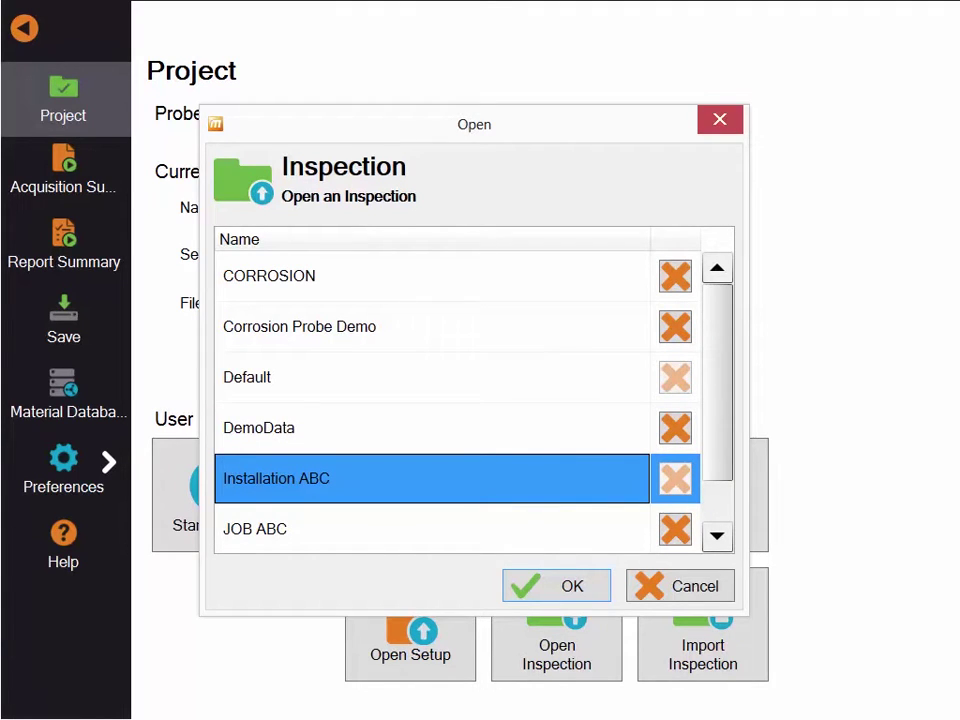
left_click(300, 528)
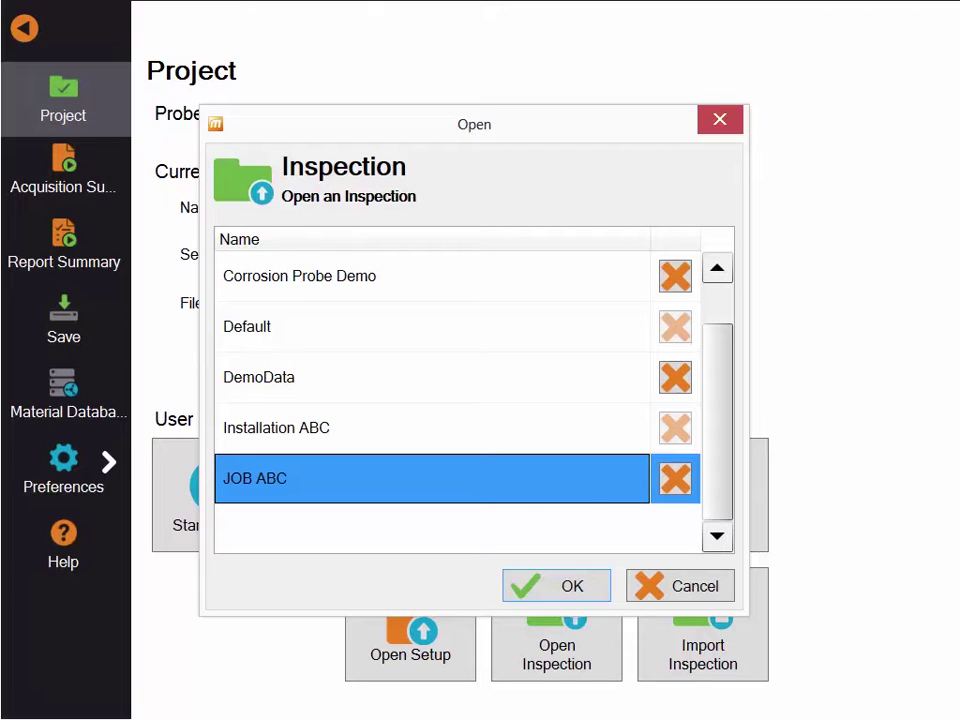
left_click(675, 478)
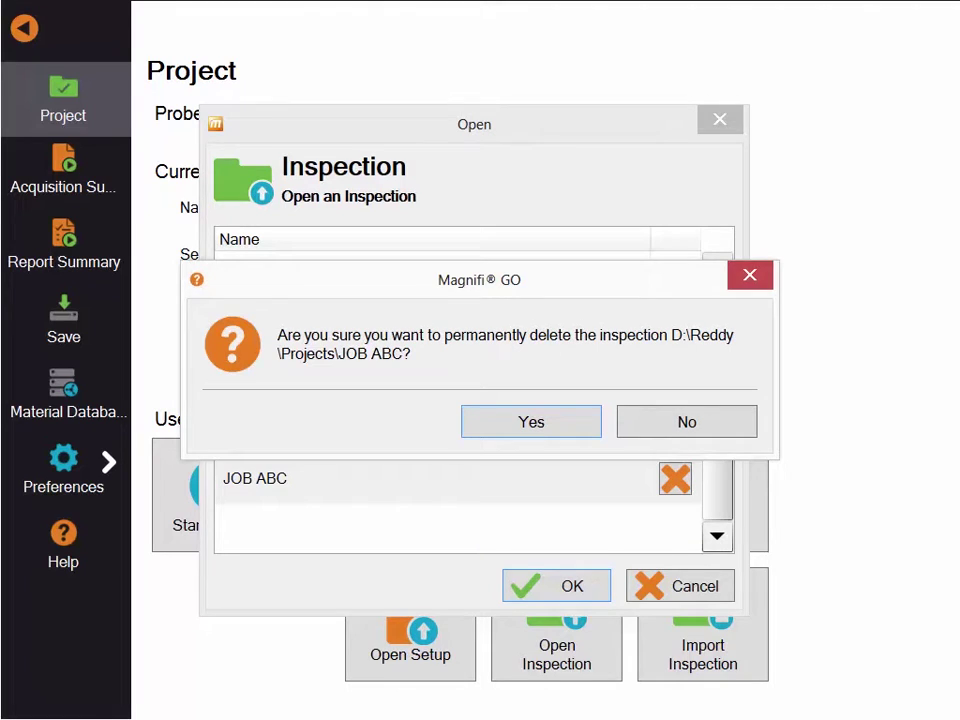
left_click(531, 424)
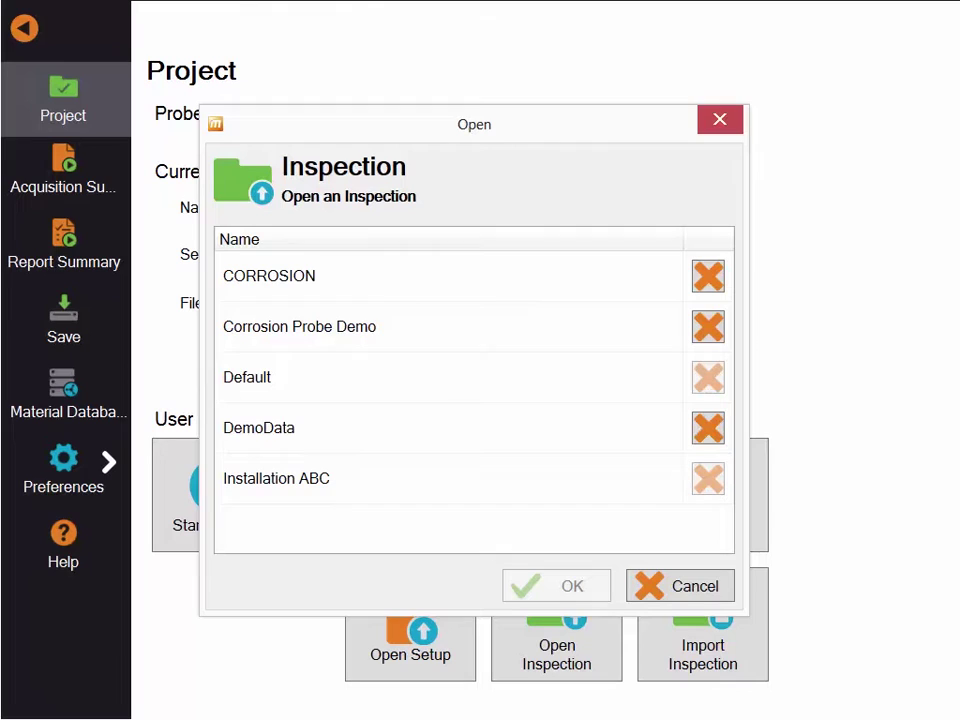
left_click(666, 581)
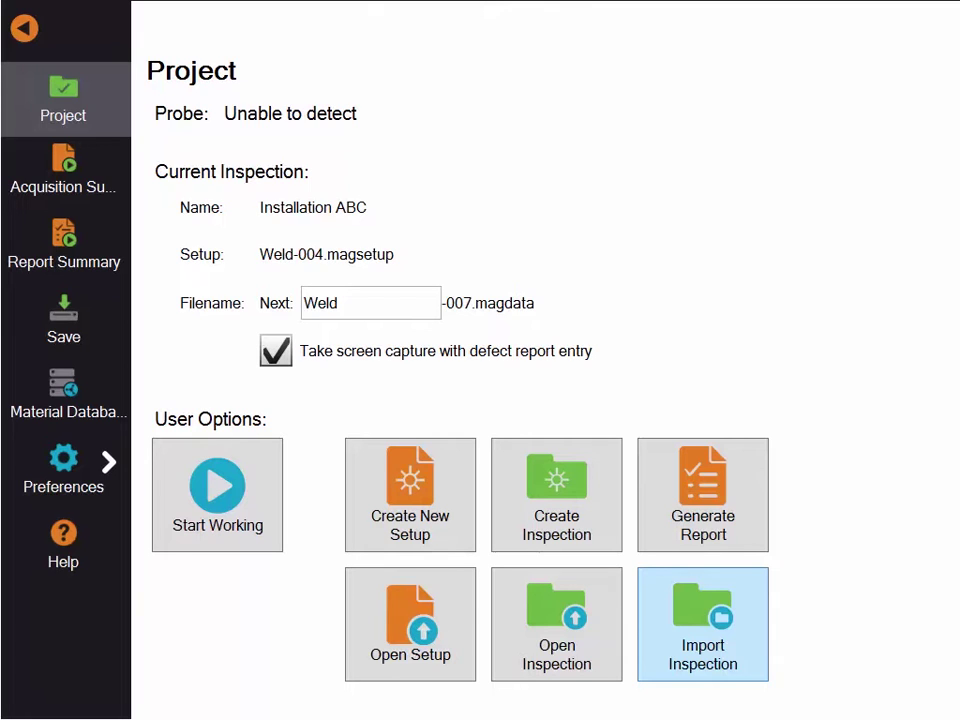
Examine the available setups in the Current Inspection, CORROSION and Master List groups, and close the list without opening one
left_click(410, 624)
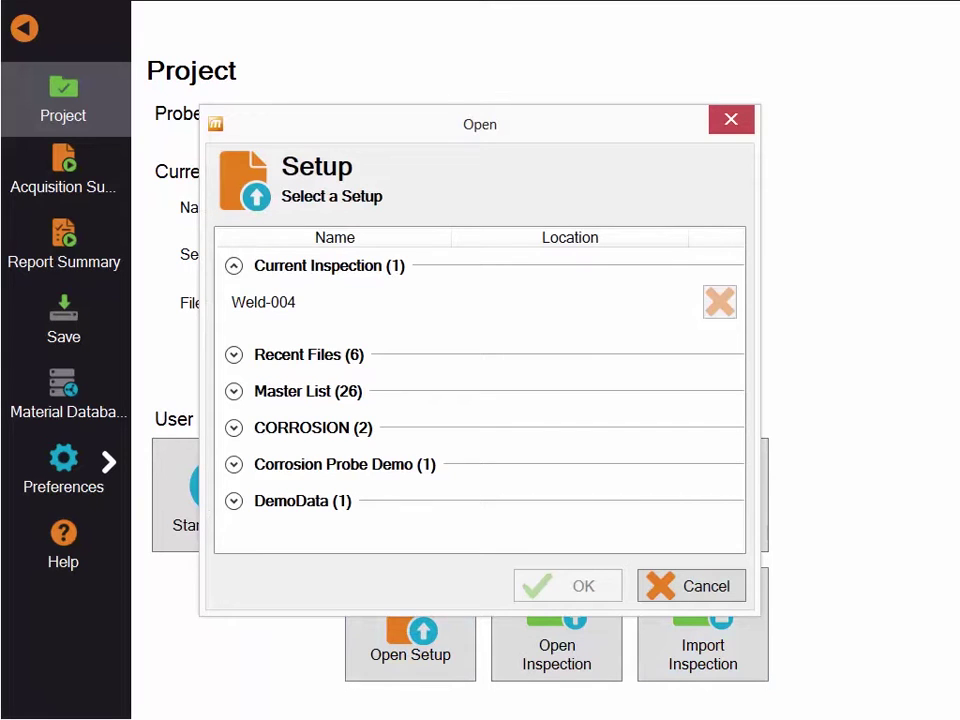
left_click(263, 302)
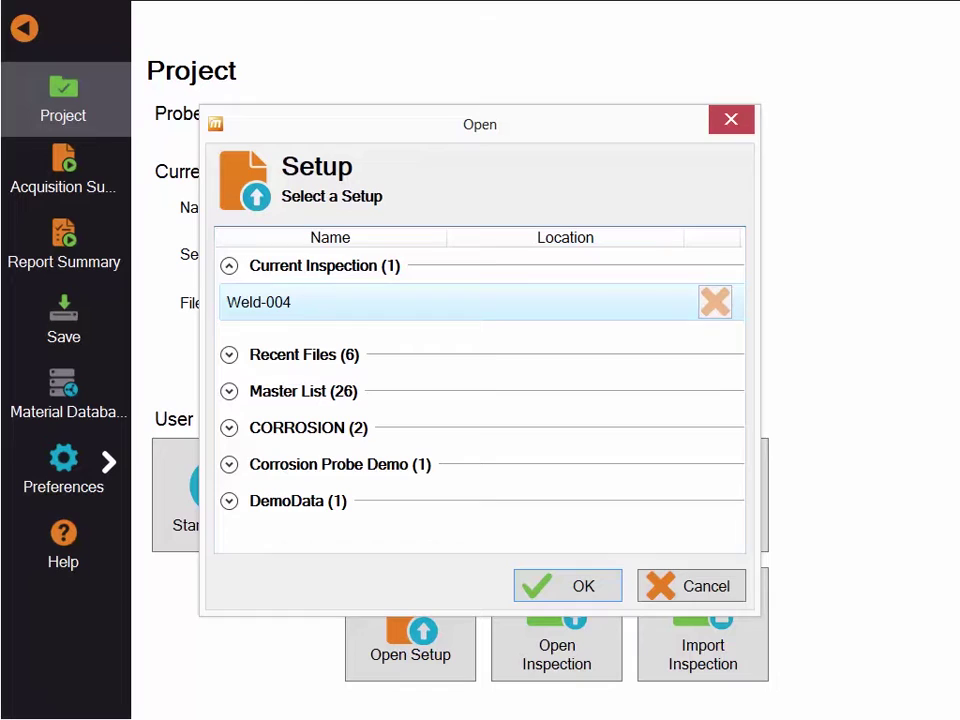
left_click(229, 427)
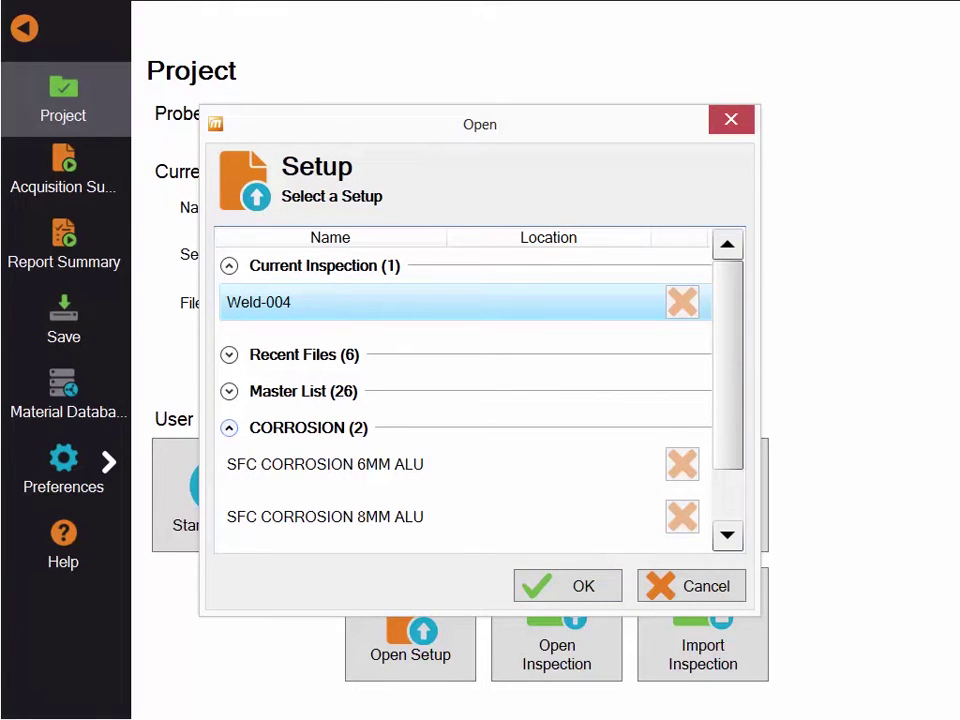
left_click_drag(733, 392, 733, 463)
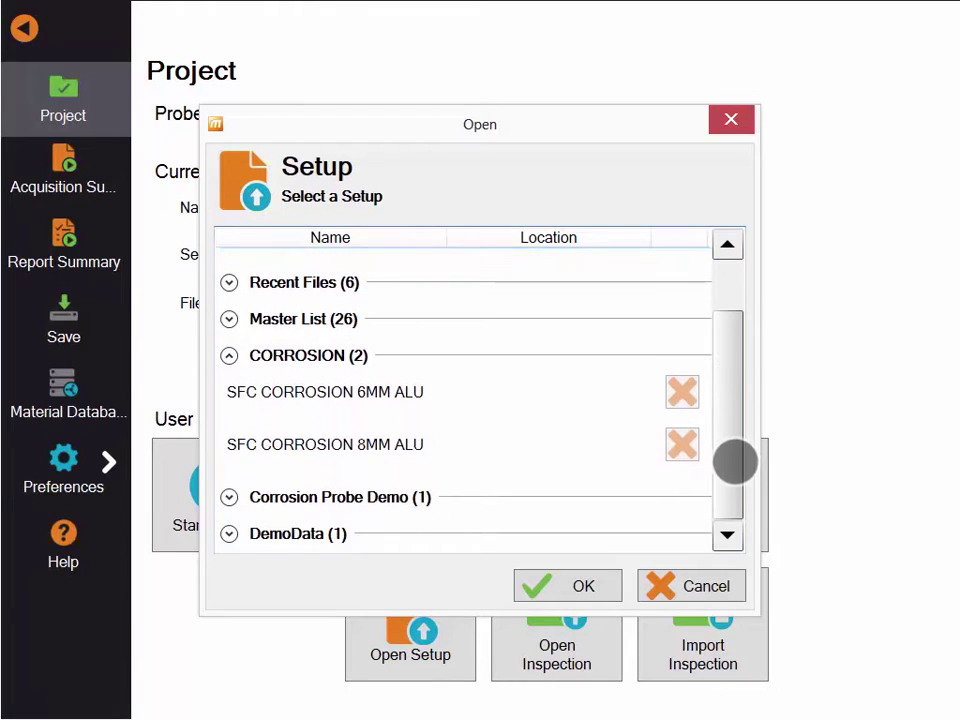
left_click_drag(742, 413, 741, 446)
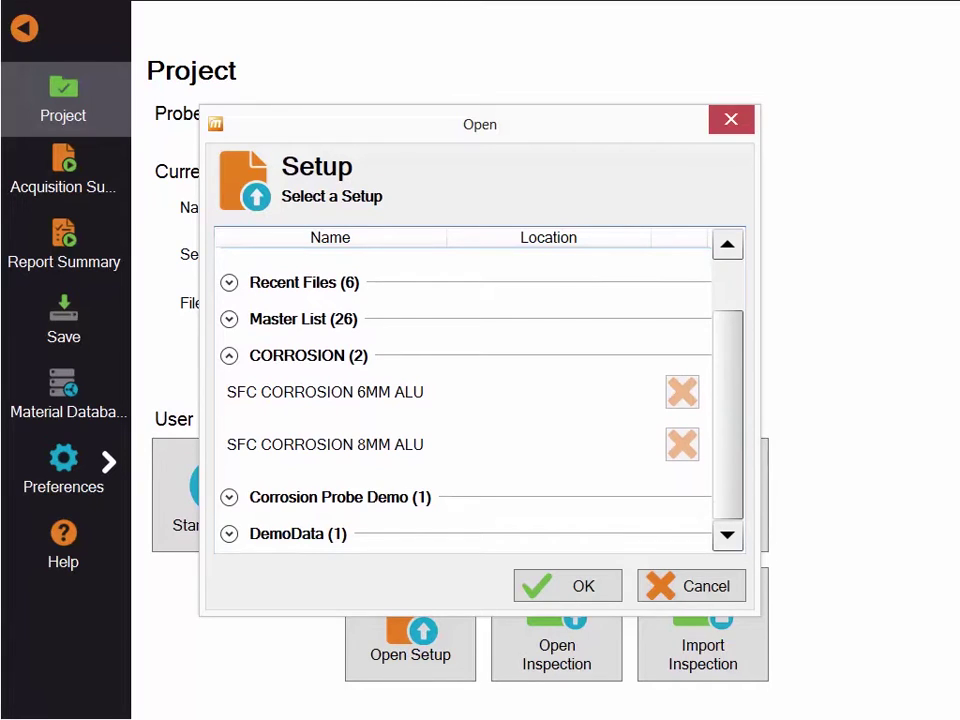
left_click(229, 318)
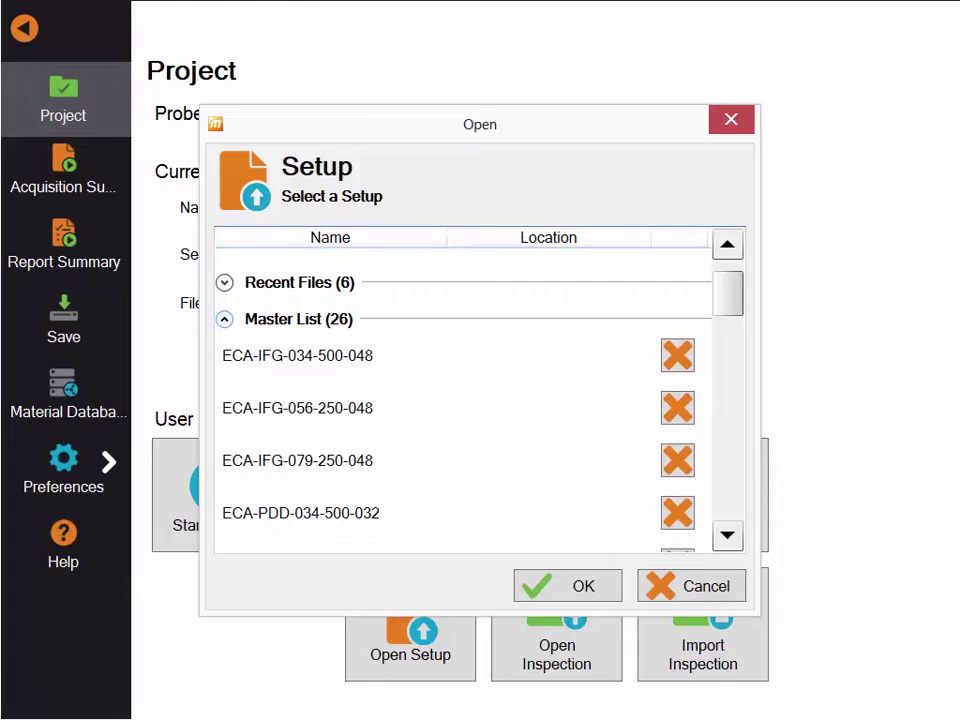
left_click_drag(729, 289, 733, 349)
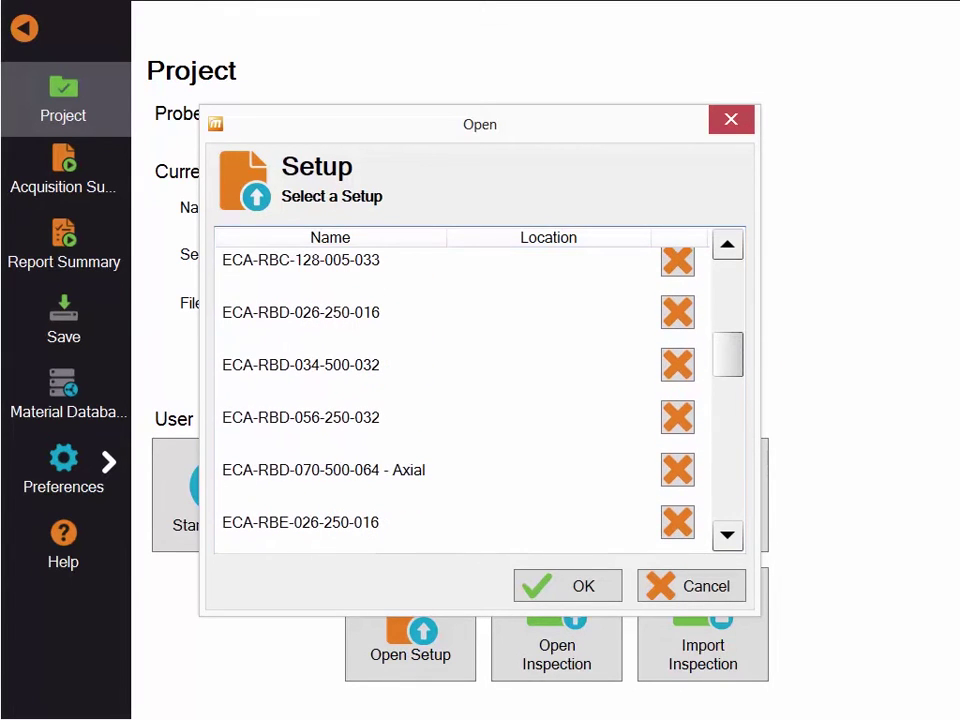
left_click(690, 586)
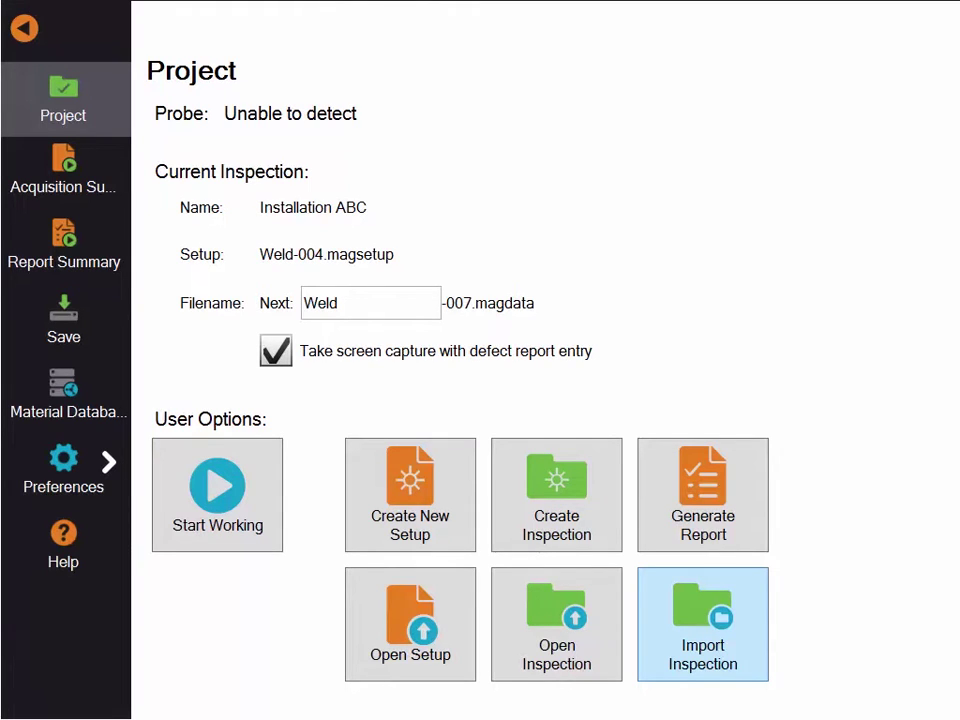
Start working in the current inspection and step forward through its data files from Weld-001 to Weld-003
left_click(217, 494)
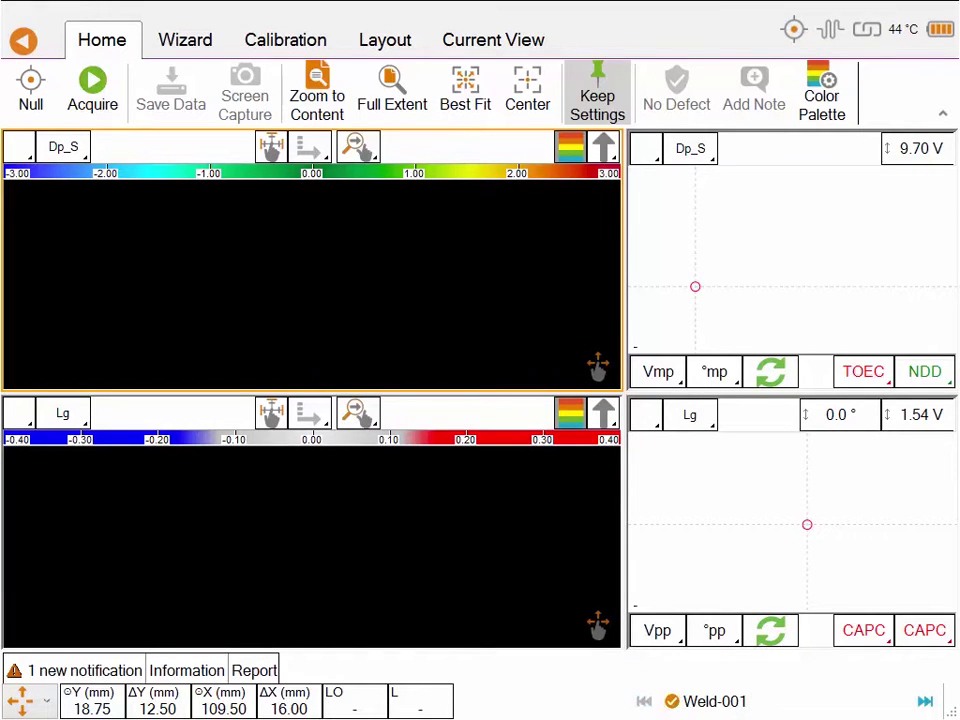
left_click(925, 701)
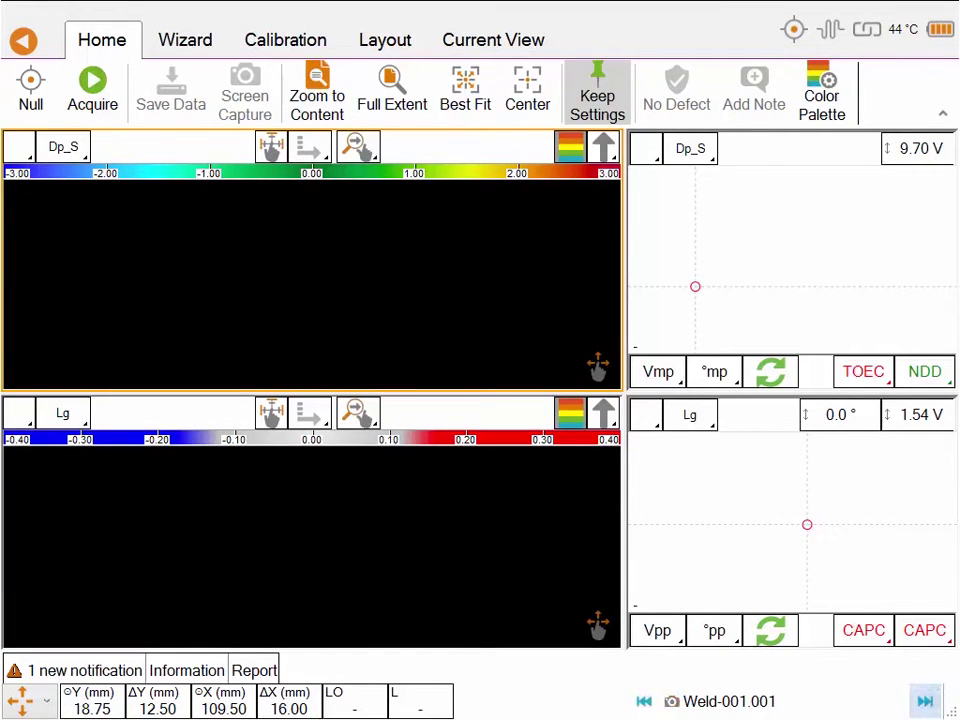
left_click(925, 701)
left_click(925, 701)
left_click(925, 701)
left_click(925, 701)
left_click(925, 701)
Add the Data tab to the layout and open its list of the inspection's data files and screen captures
left_click(385, 40)
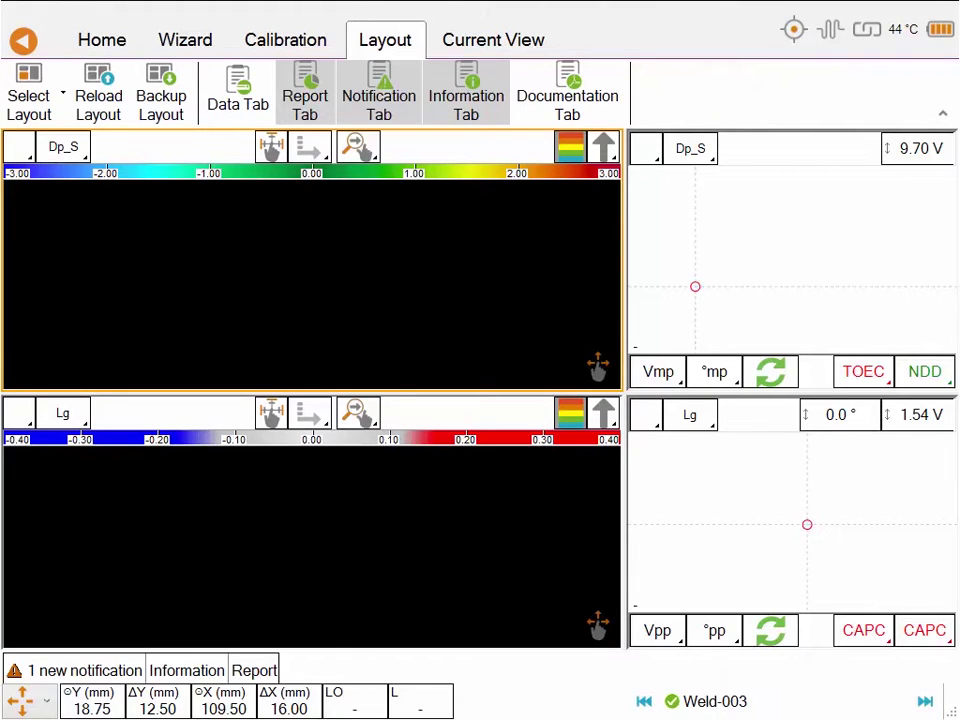
left_click(238, 92)
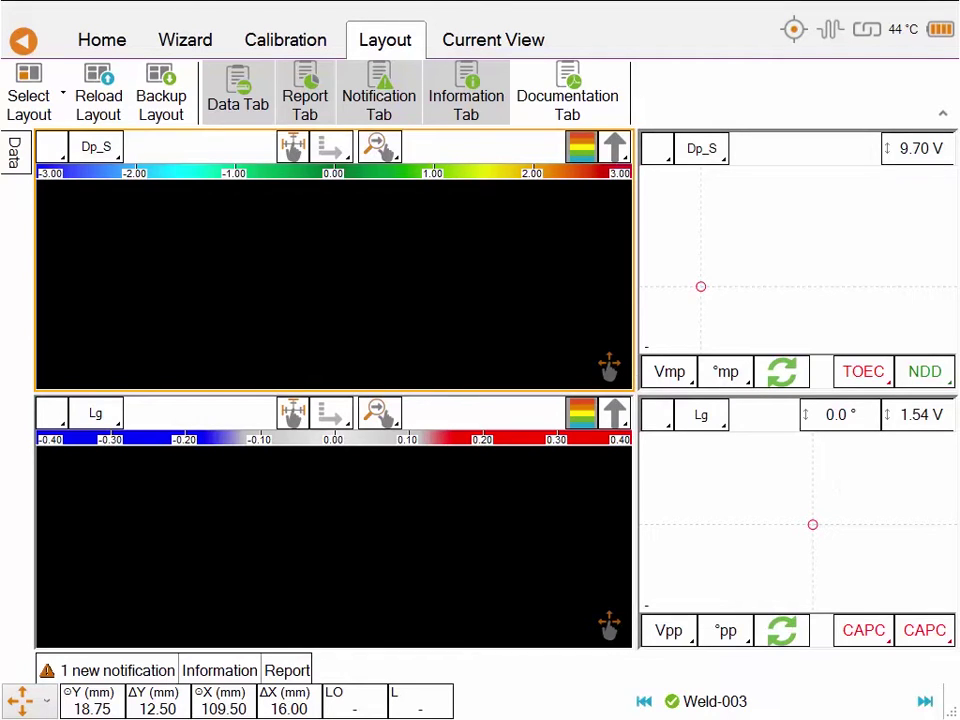
left_click(14, 152)
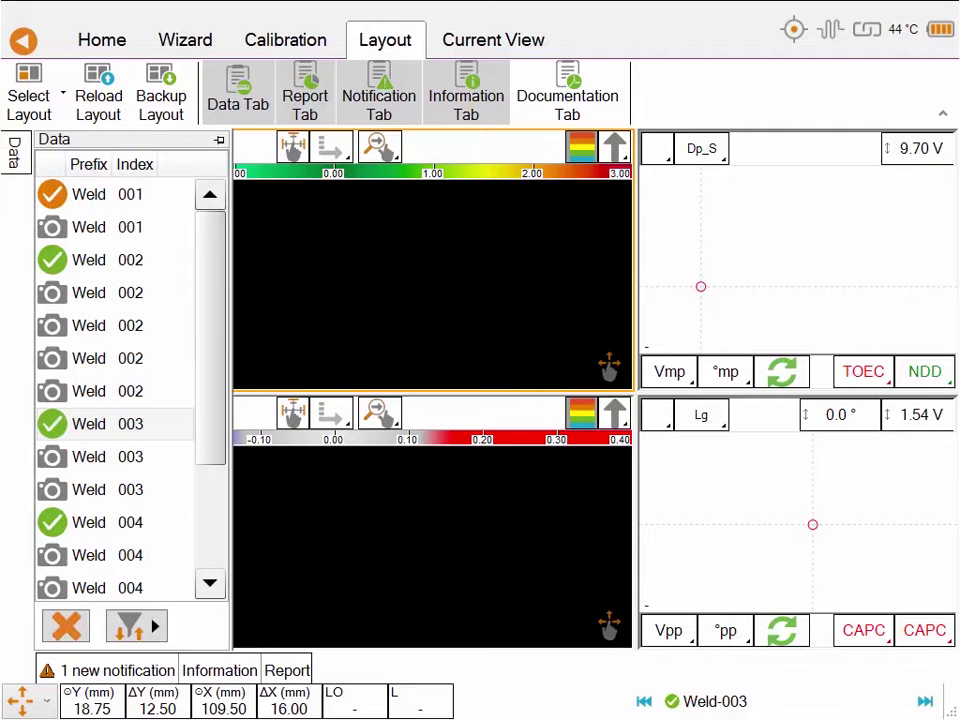
left_click_drag(214, 364, 227, 250)
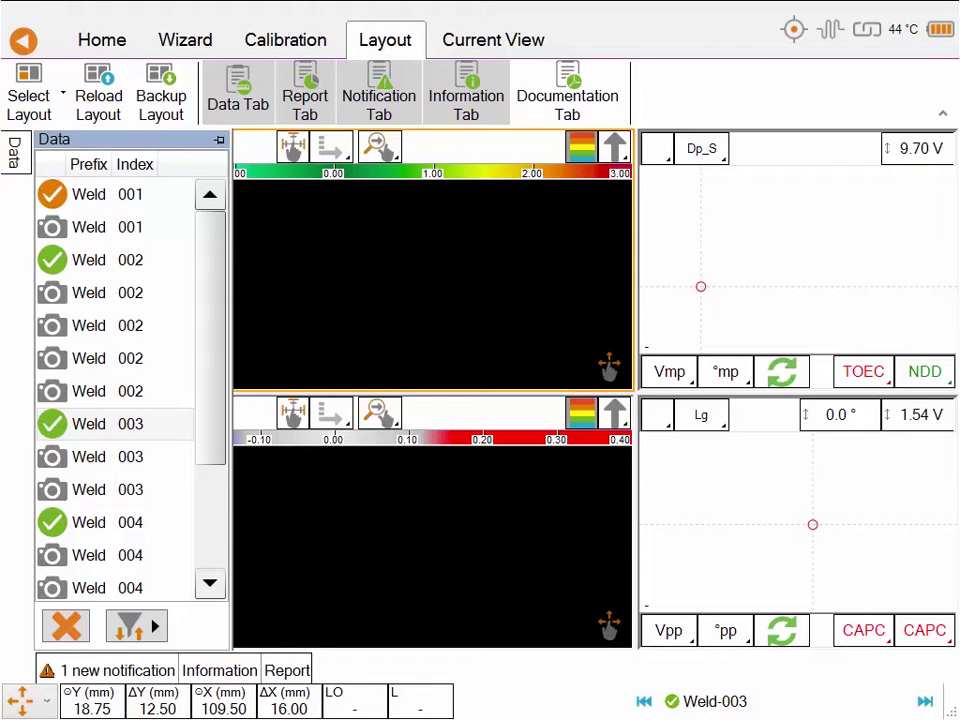
Permanently delete the second Weld 002 screen capture, Weld-002.002, from the data list
left_click(50, 192)
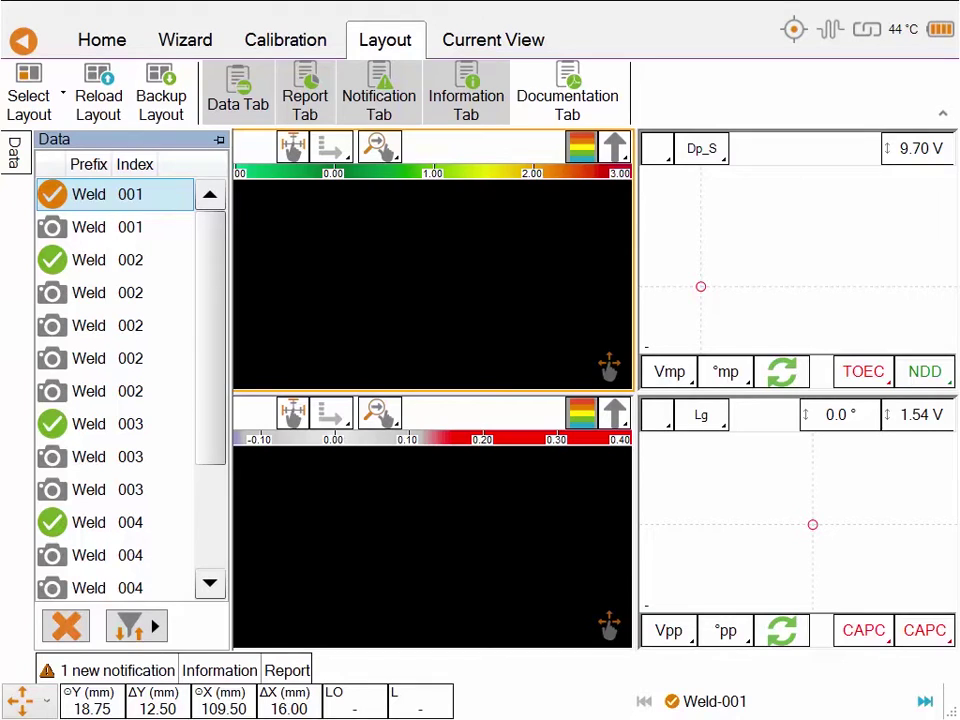
left_click_drag(204, 373, 215, 495)
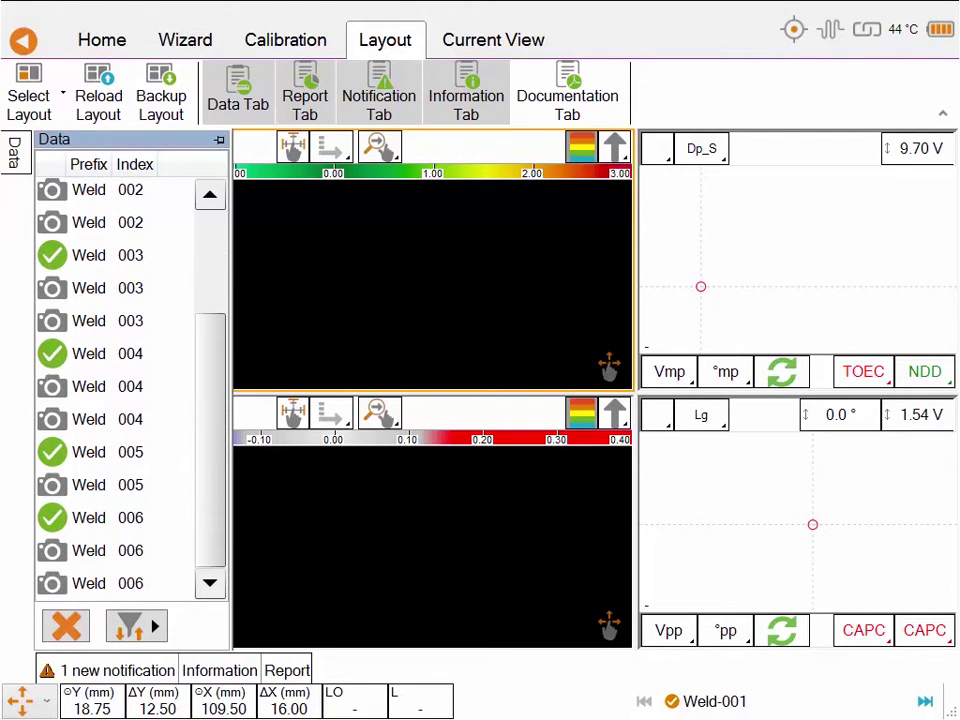
left_click_drag(209, 340, 212, 225)
left_click(110, 325)
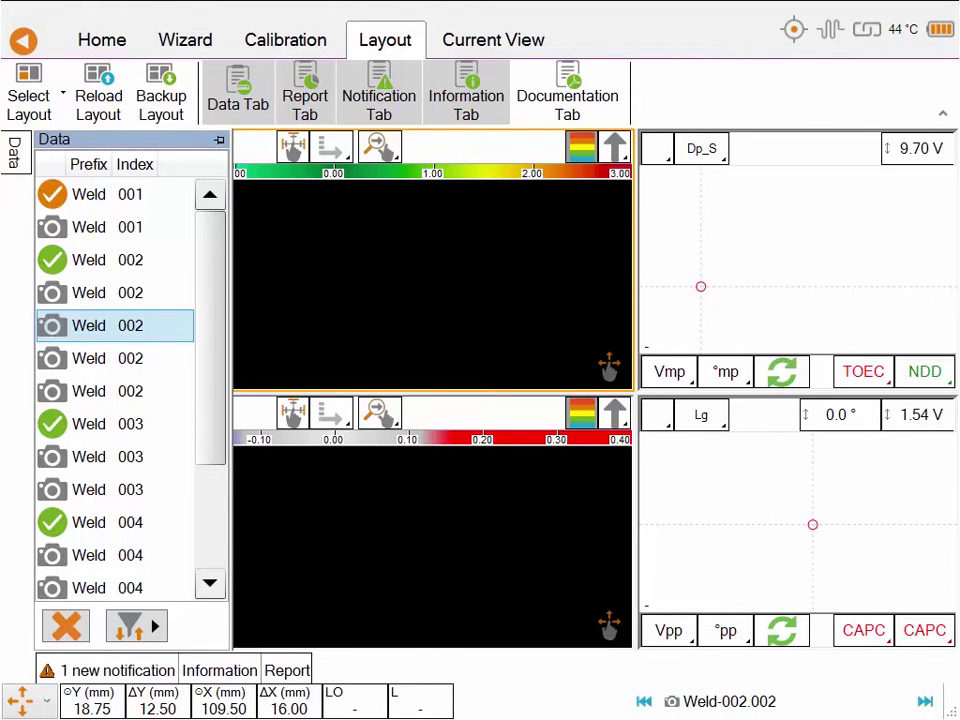
left_click(67, 626)
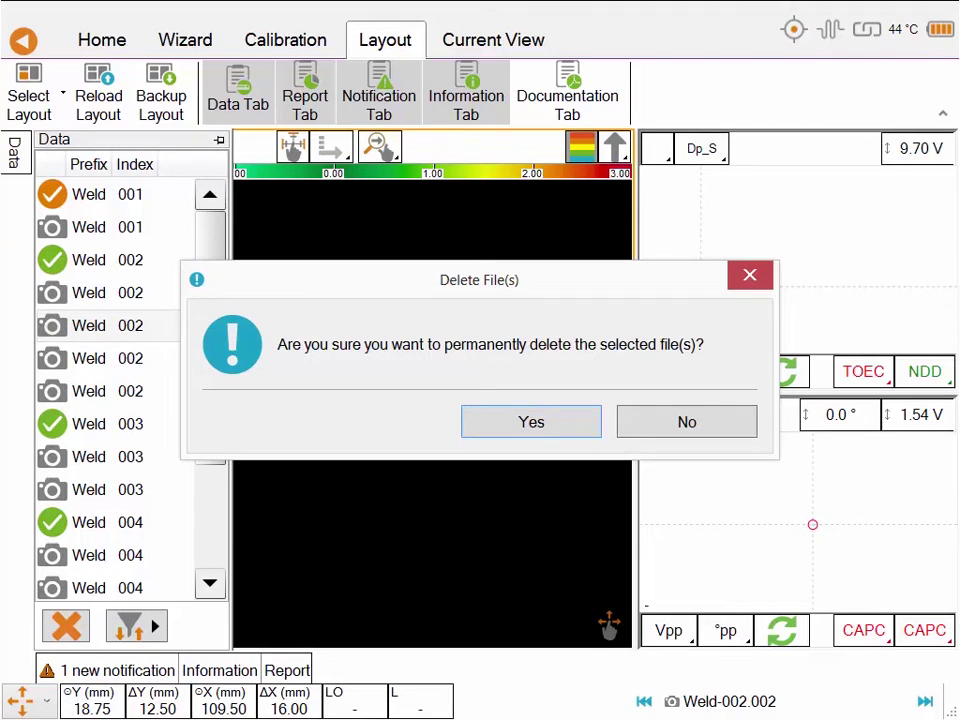
left_click(531, 421)
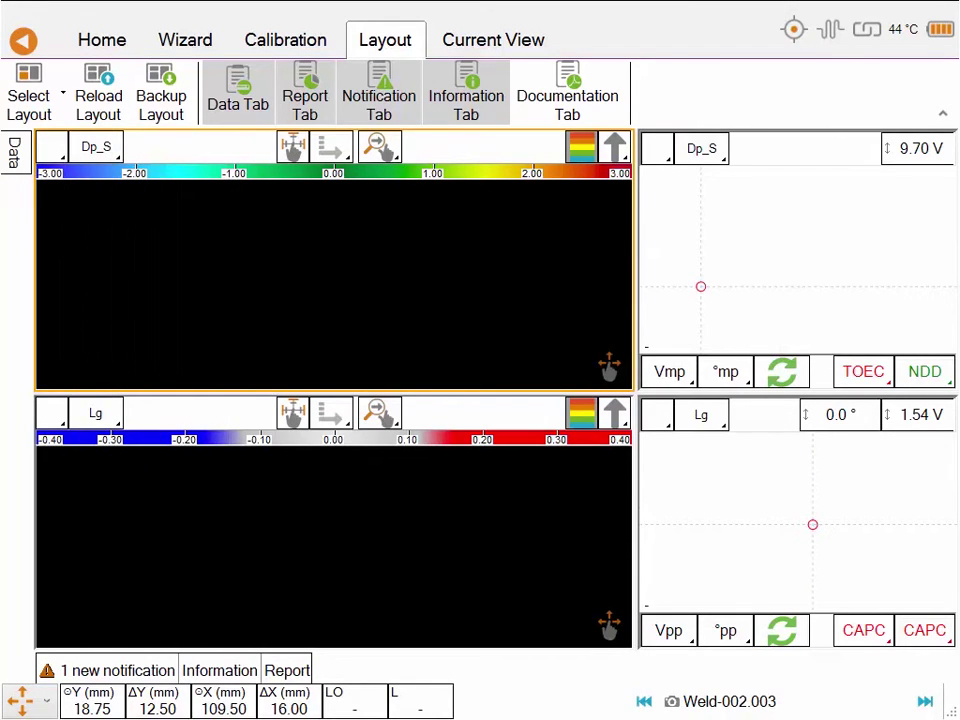
Reopen the data list and pin it so it stays docked beside the C-scans
left_click(13, 150)
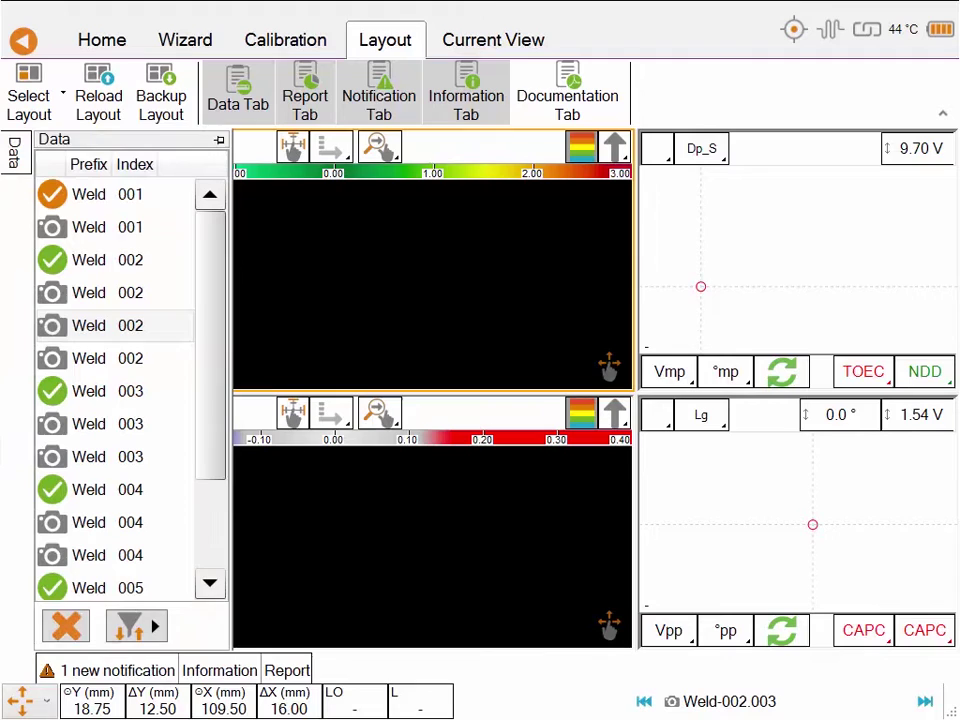
left_click(219, 140)
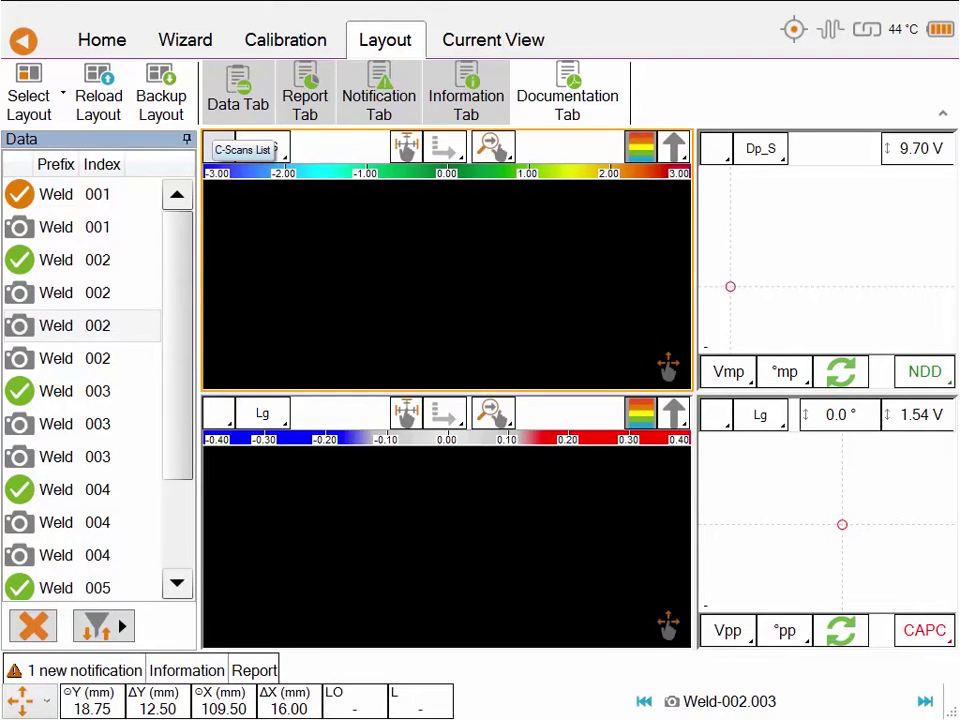
left_click_drag(172, 330, 182, 260)
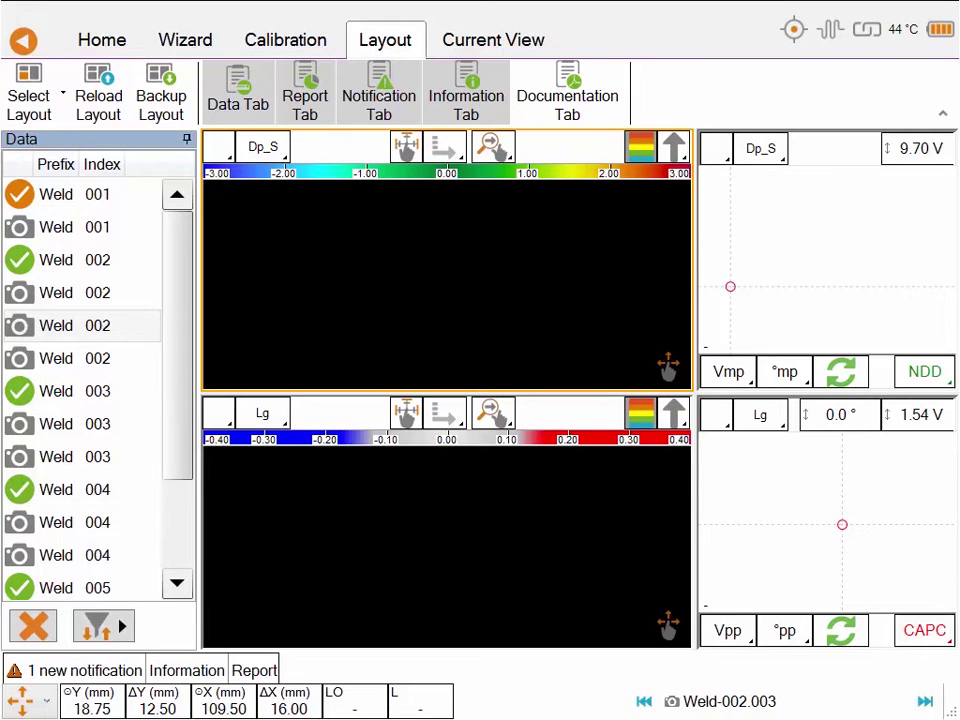
Load the Weld 002 scan and move the C-scan cursor onto the largest red indication, at about X 165 mm, Y 31 mm
left_click(8, 260)
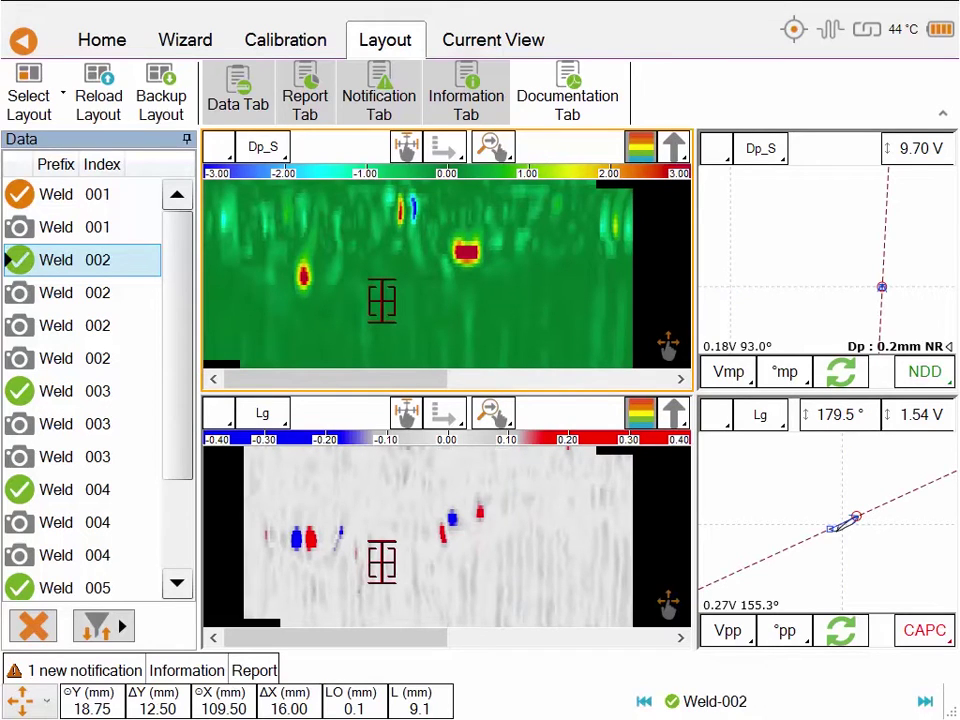
left_click_drag(382, 300, 470, 255)
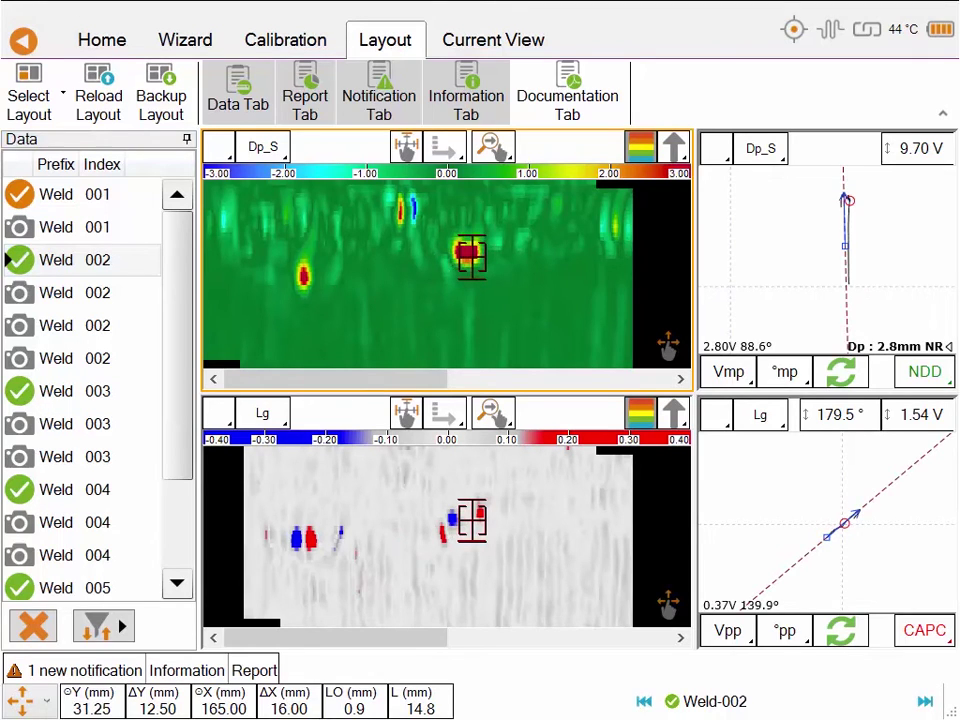
Return to the main analysis commands and load the Weld 003 scan from the data list
left_click(102, 40)
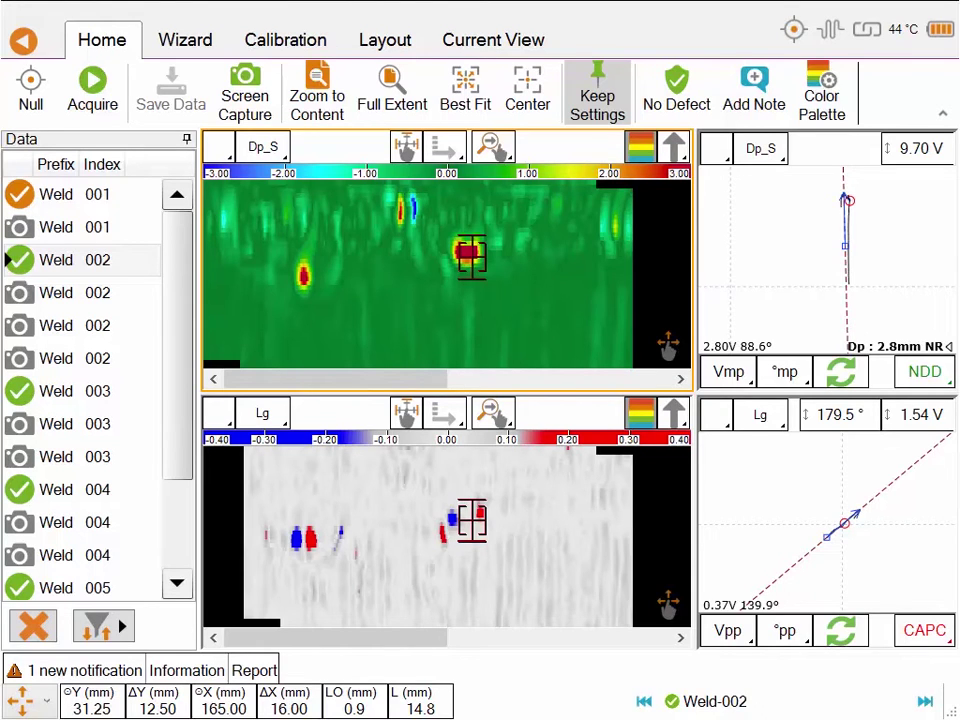
left_click(80, 391)
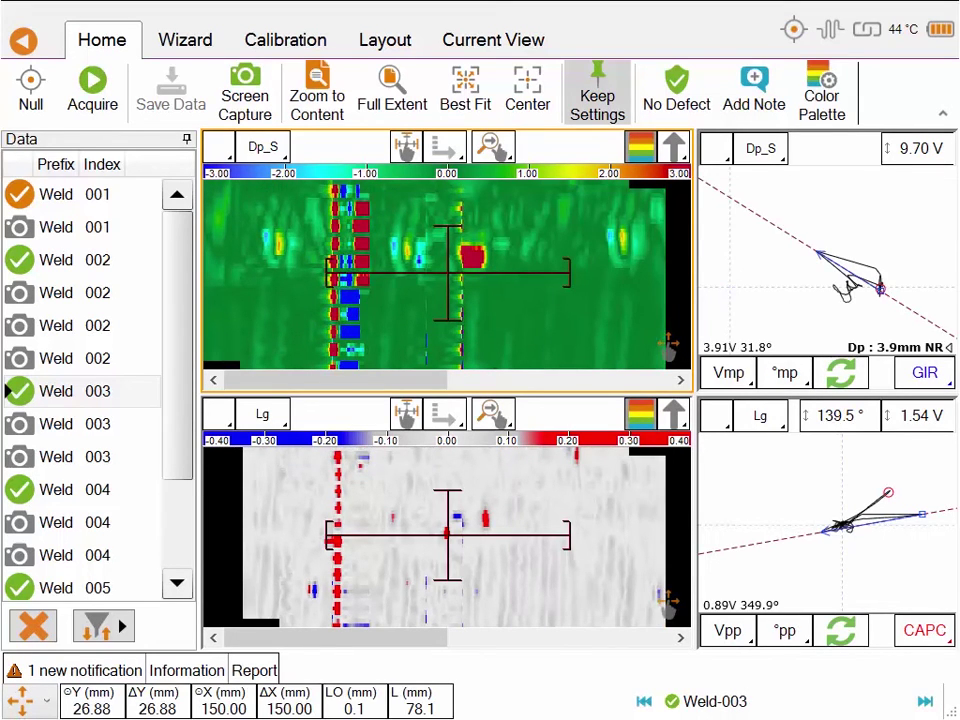
Move the Weld 003 C-scan cursor to about X 175 mm, Y 31 mm, and set the Dp_S color palette to White Rainbow
left_click_drag(447, 272, 488, 257)
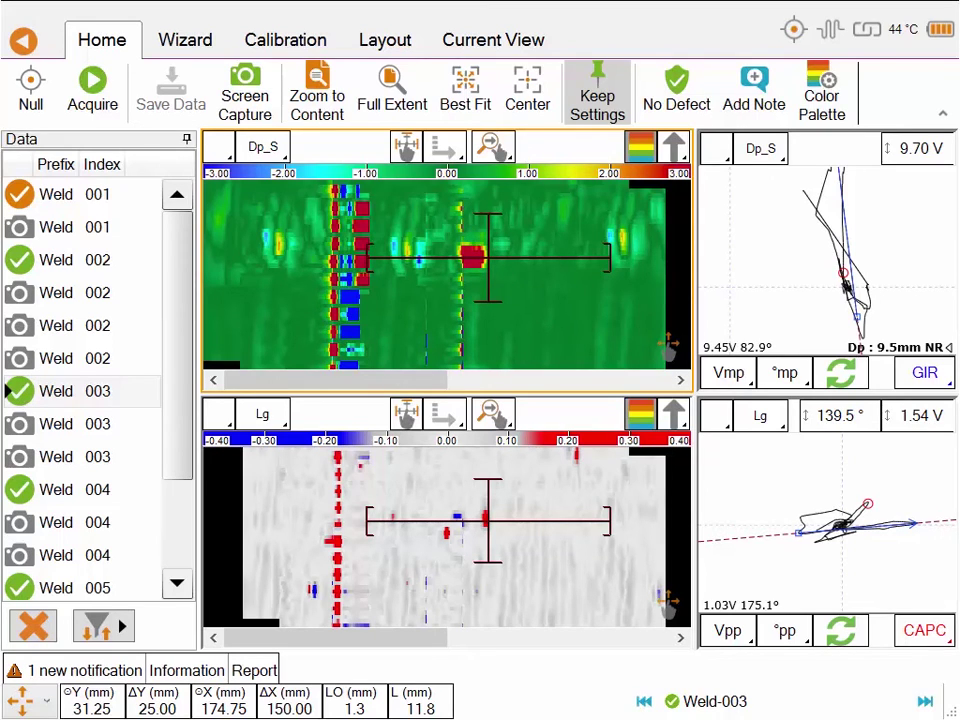
left_click(822, 88)
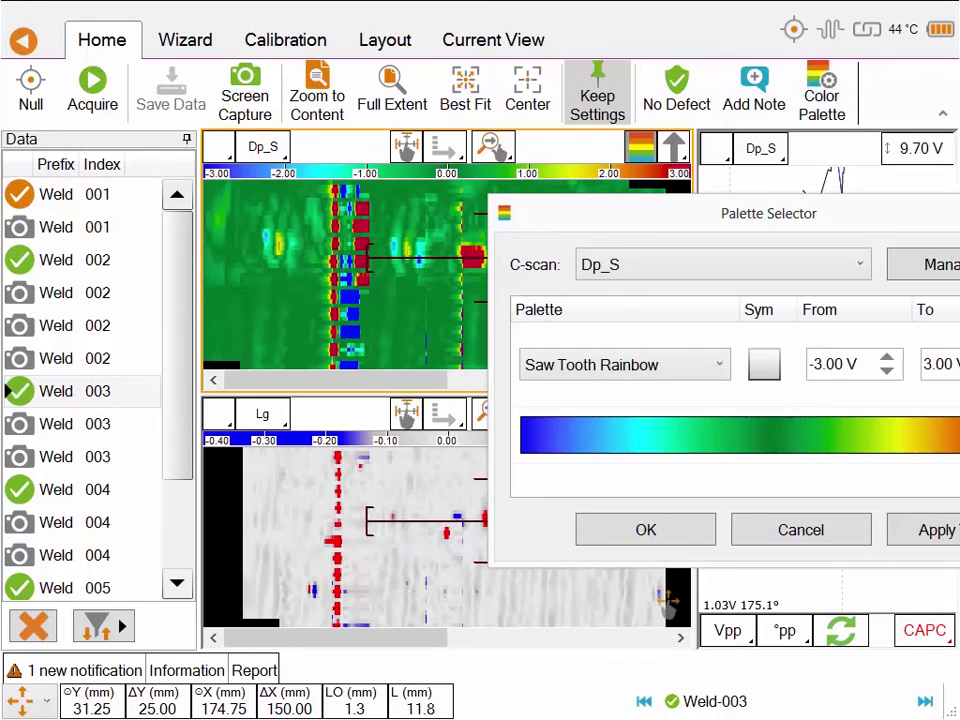
left_click_drag(660, 214, 572, 252)
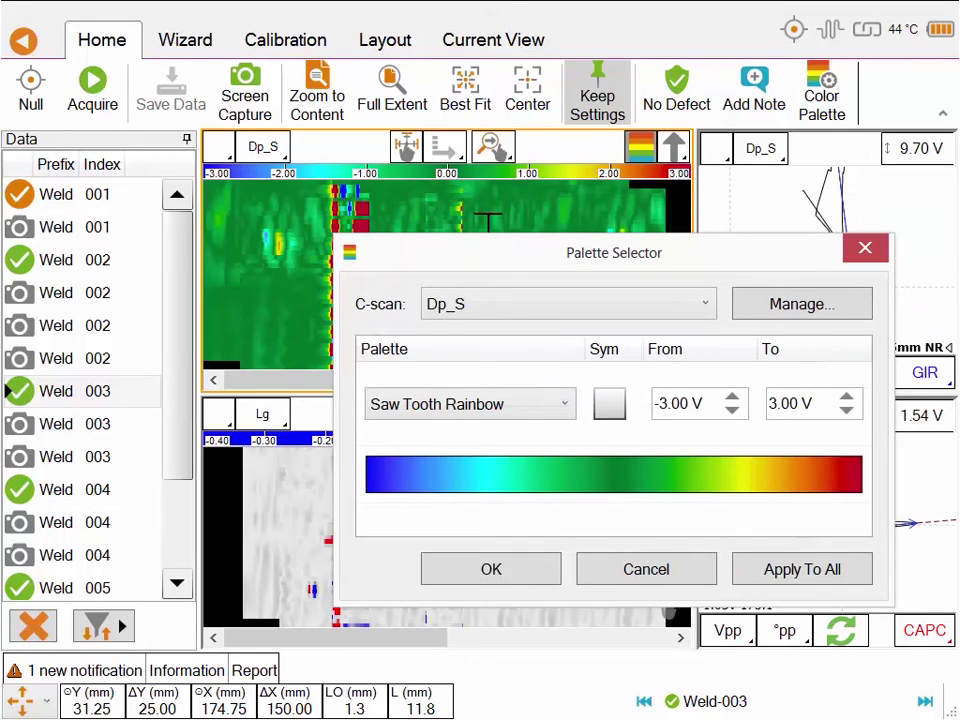
left_click(470, 404)
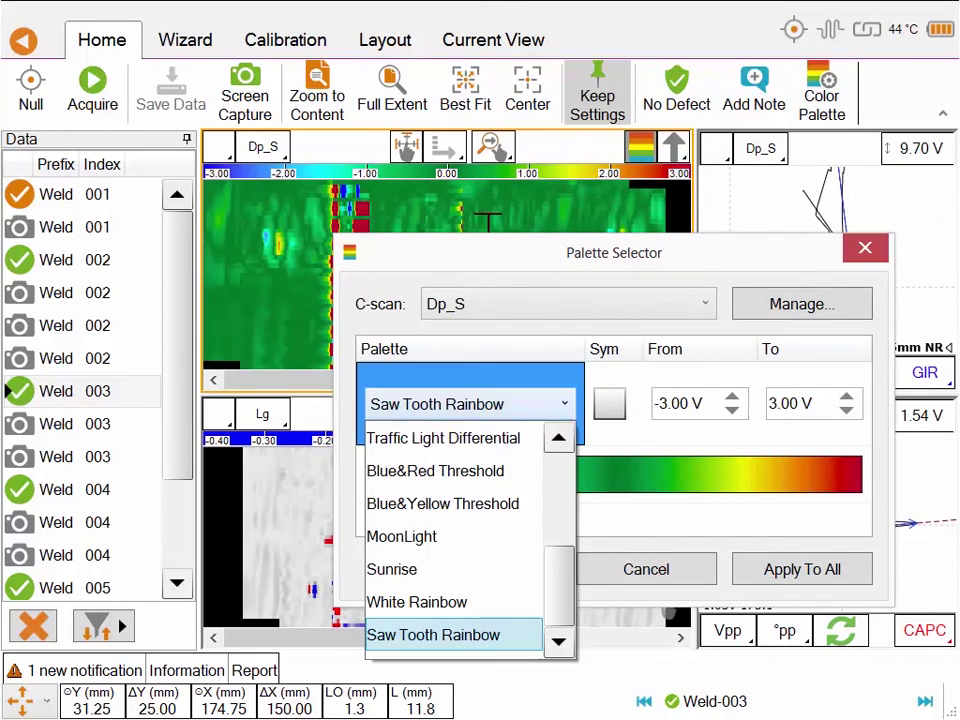
left_click(553, 600)
left_click(491, 569)
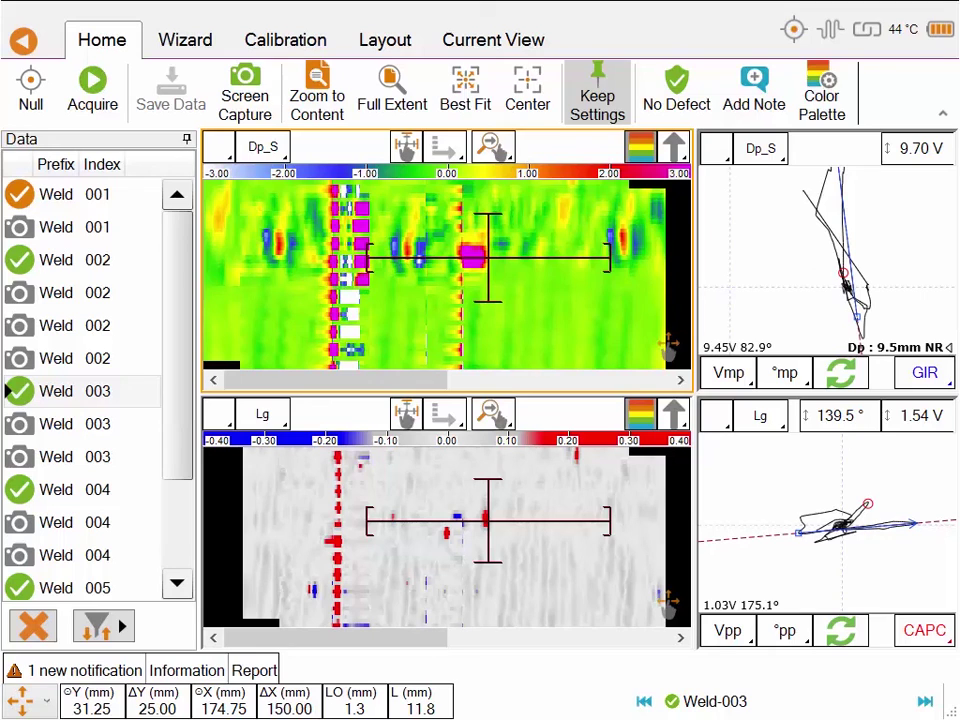
Load the Weld 002 scan, reload it, and move the C-scan cursor to the plain green area at about X 135 mm, Y 17.5 mm
left_click(75, 259)
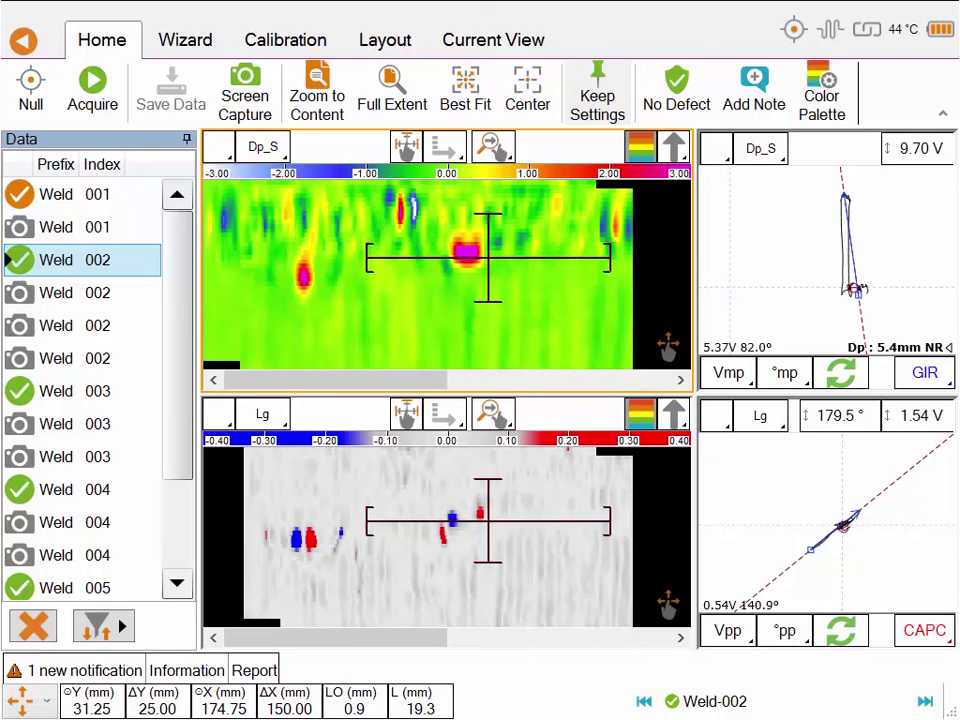
left_click(20, 259)
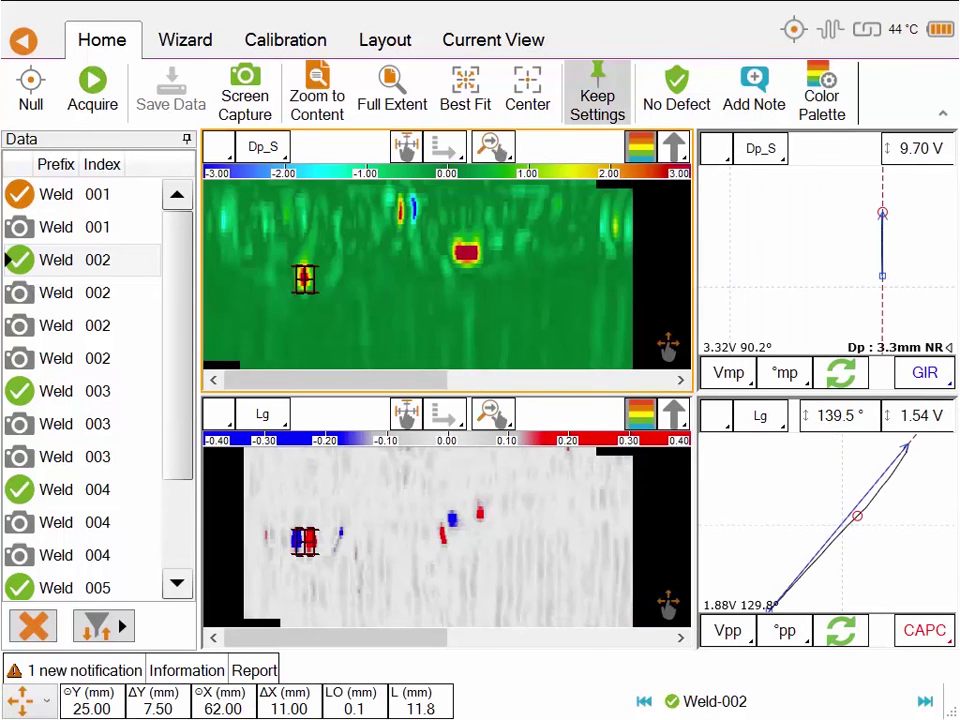
left_click_drag(429, 354, 423, 305)
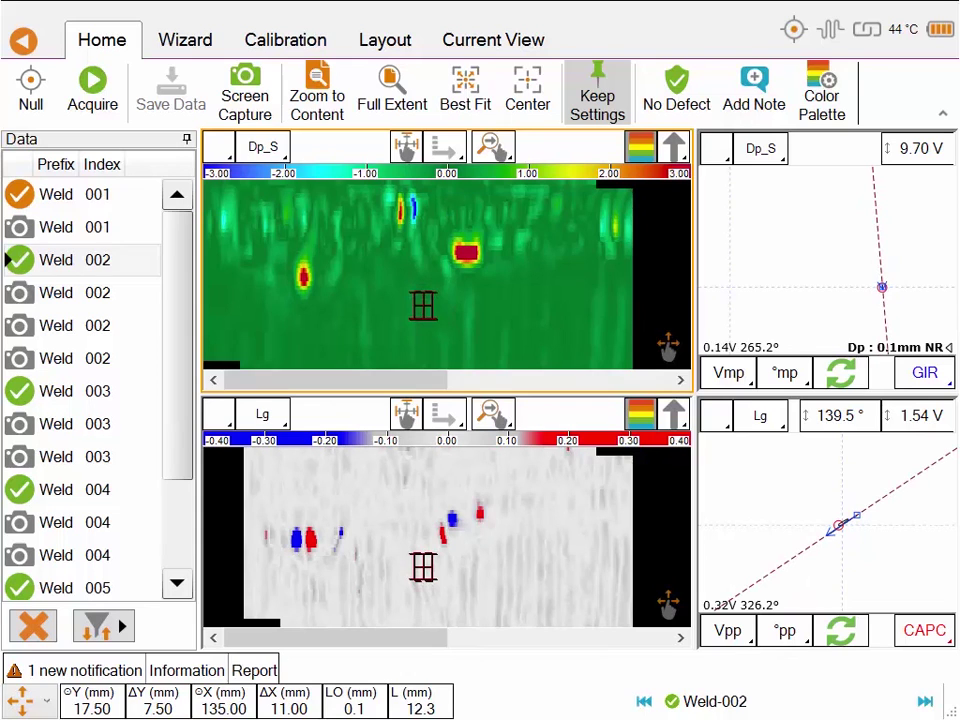